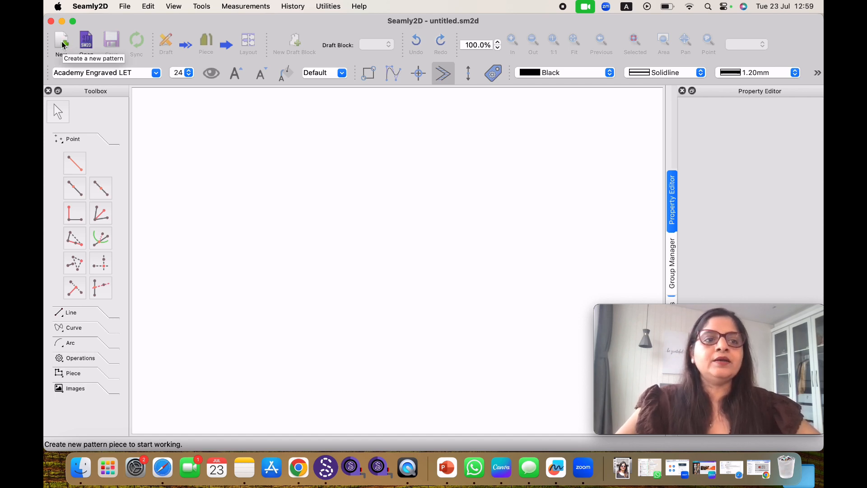
- Create a new pattern with the draft block name Draft block 1 and centimeters as units
click(126, 7)
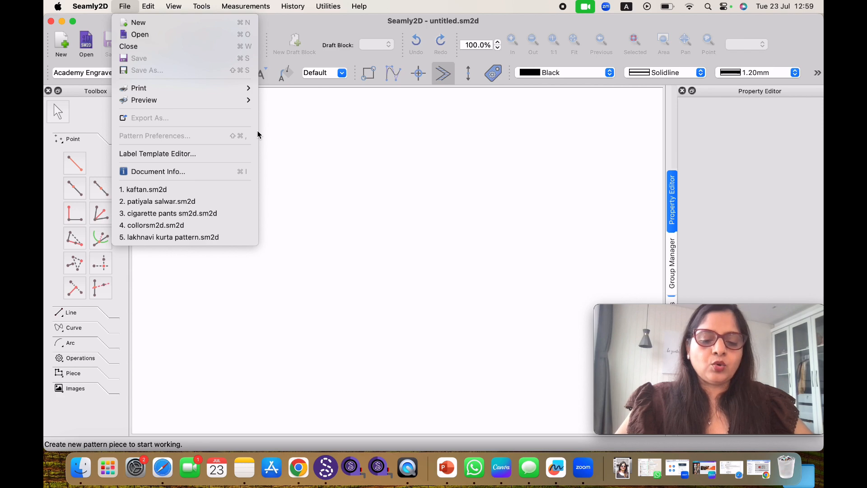
key(super+n)
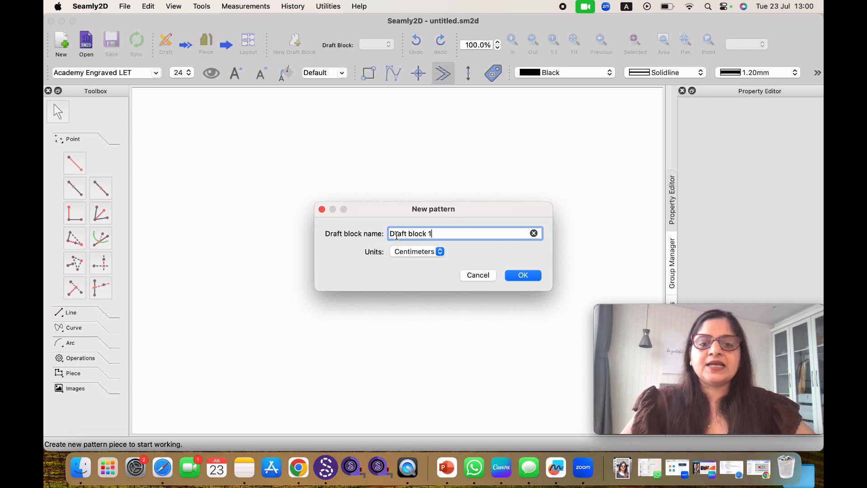
click(441, 253)
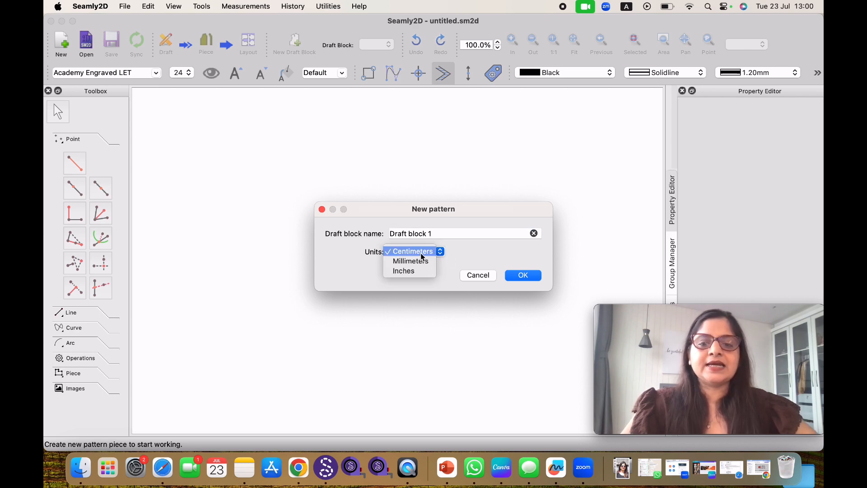
click(518, 276)
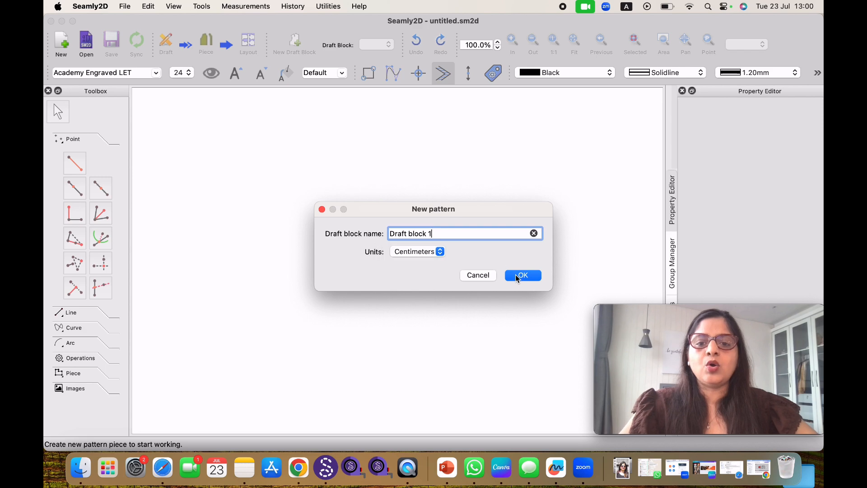
click(522, 276)
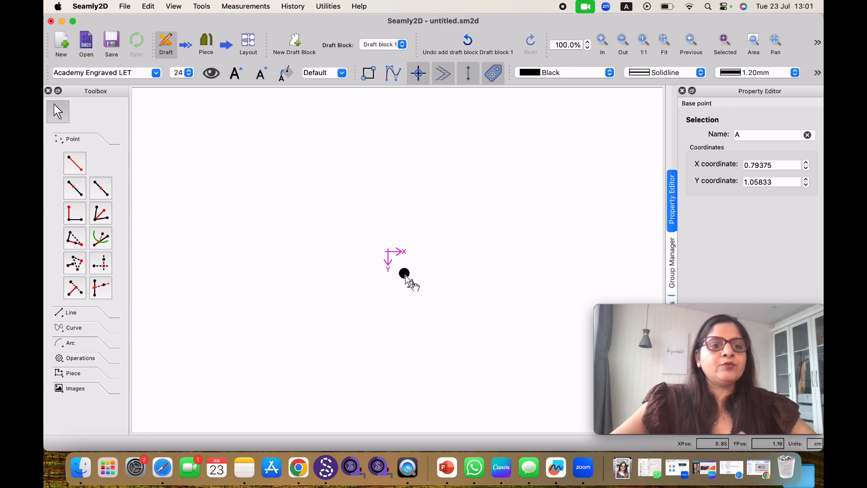
- Place a Length and Angle point above base point A, about 7.14 cm away at about 85°
click(76, 167)
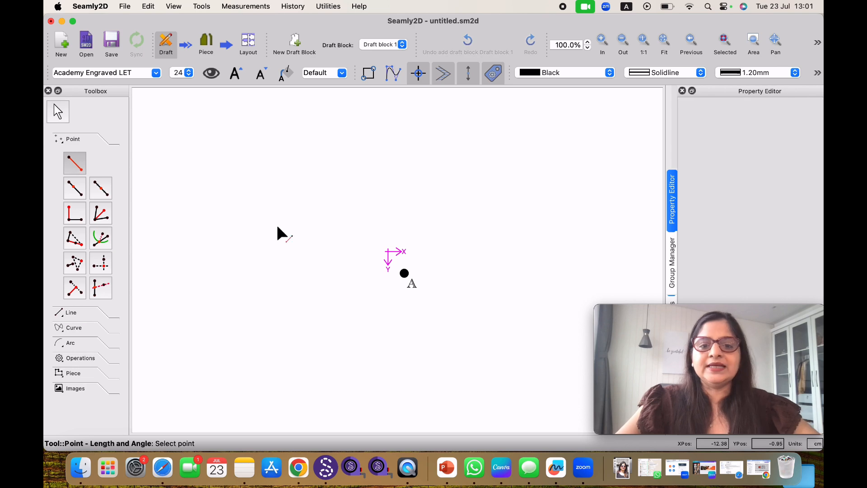
click(404, 274)
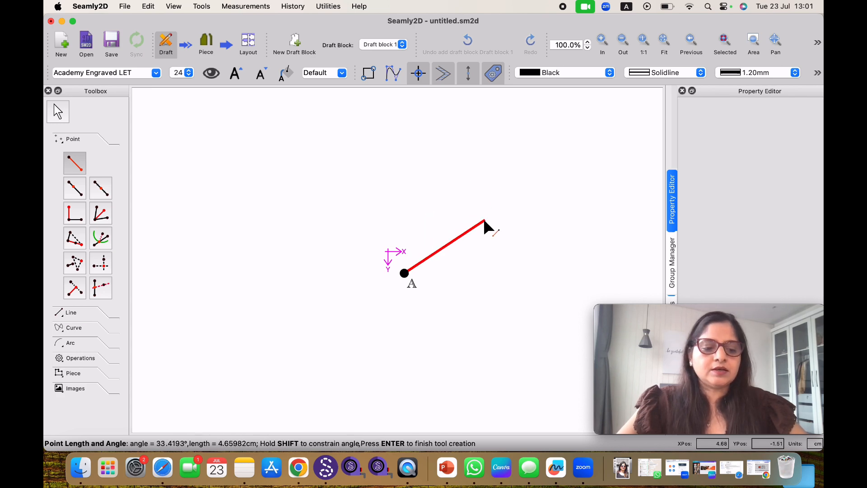
key(shift)
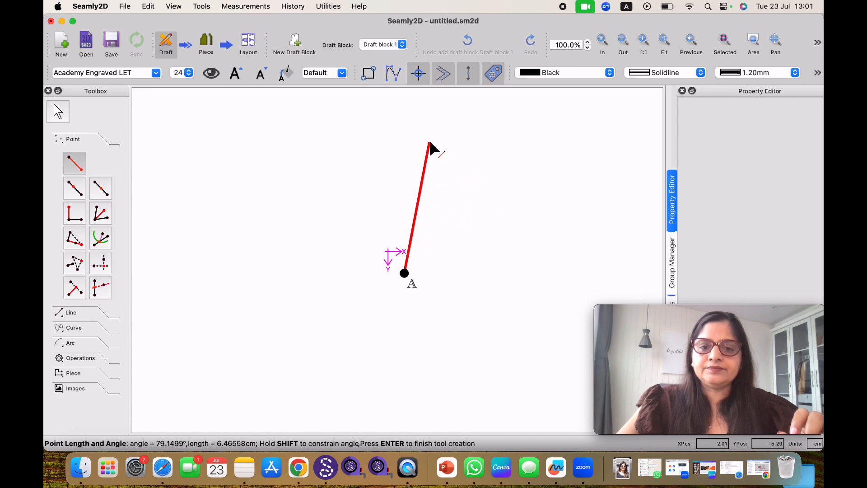
click(416, 127)
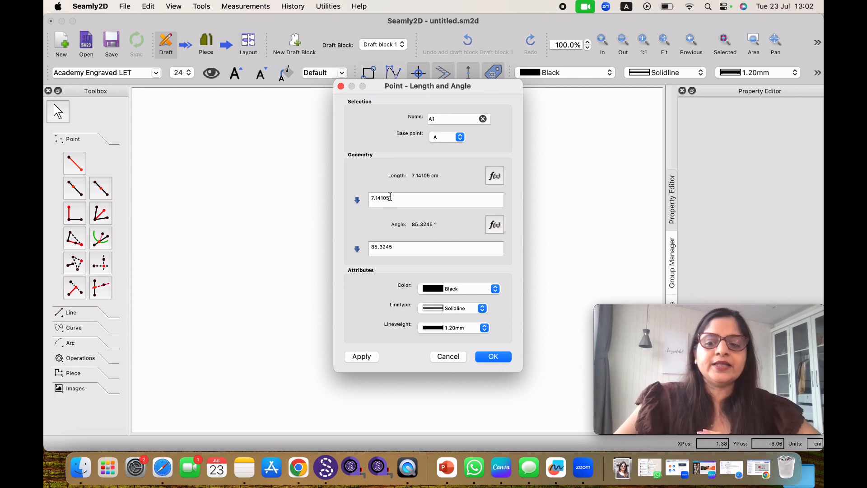
- Set the new point's length to 7 cm and its angle to 90°, and create it
key(BackSpace)
key(BackSpace)
key(BackSpace)
key(BackSpace)
key(BackSpace)
key(BackSpace)
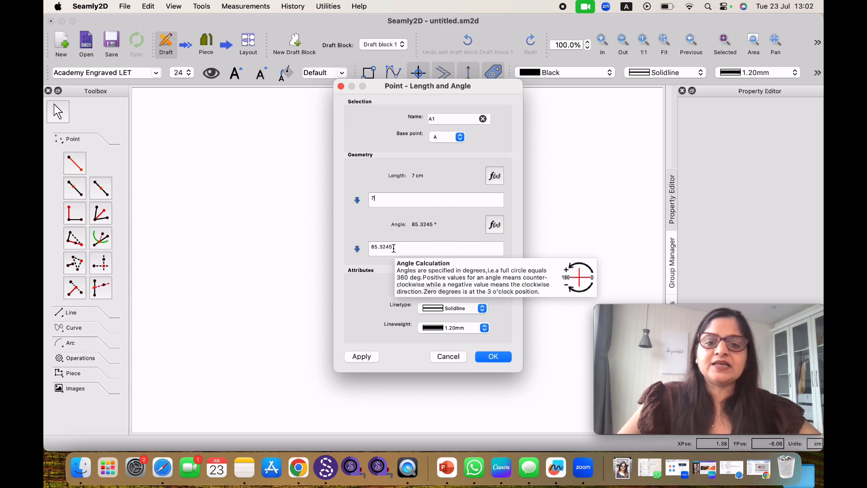
drag(393, 248, 360, 247)
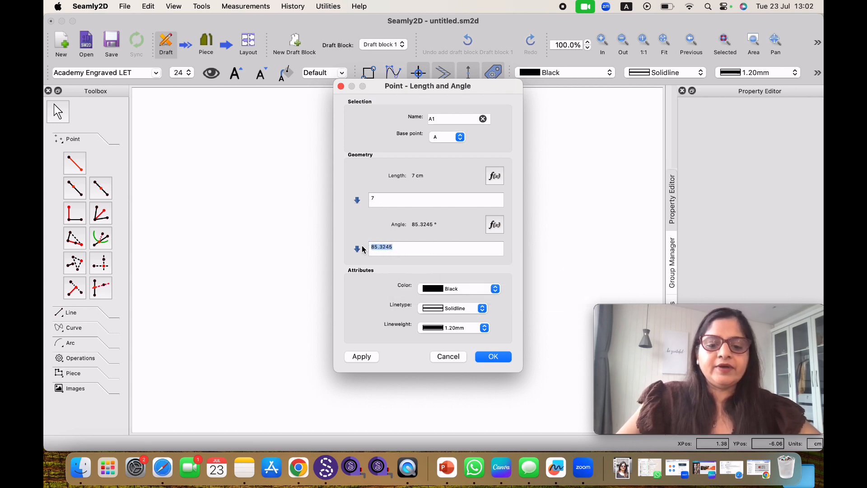
text(90)
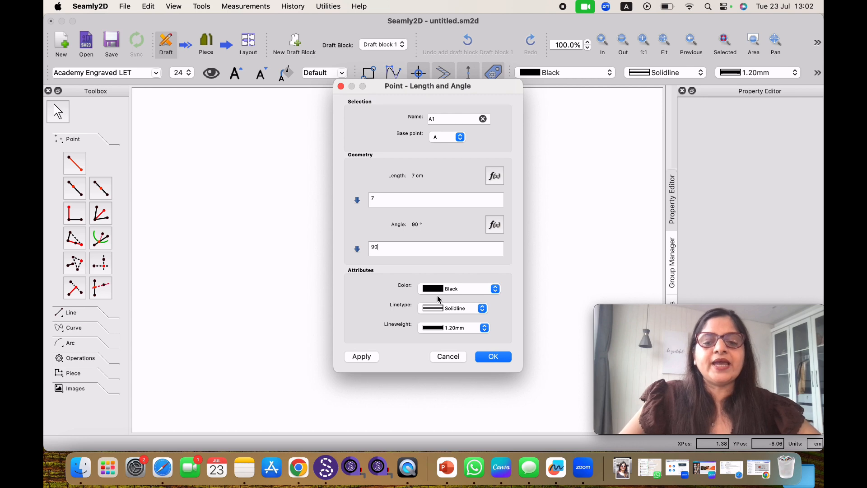
click(484, 357)
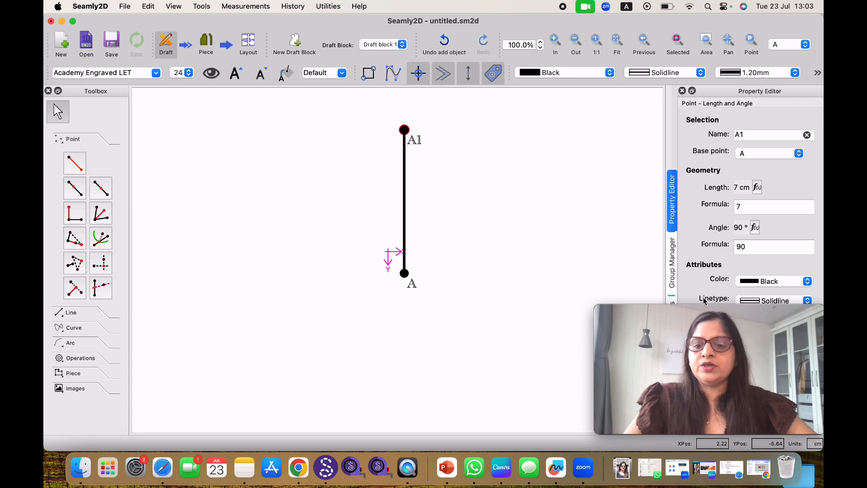
mouse_move(691, 316)
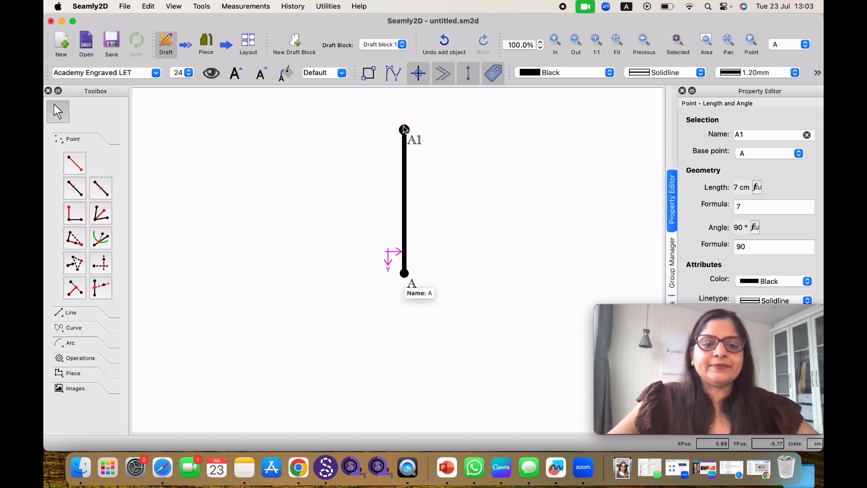
- Try placing a Point On Line 4 cm from A1 towards A, and undo it
click(74, 193)
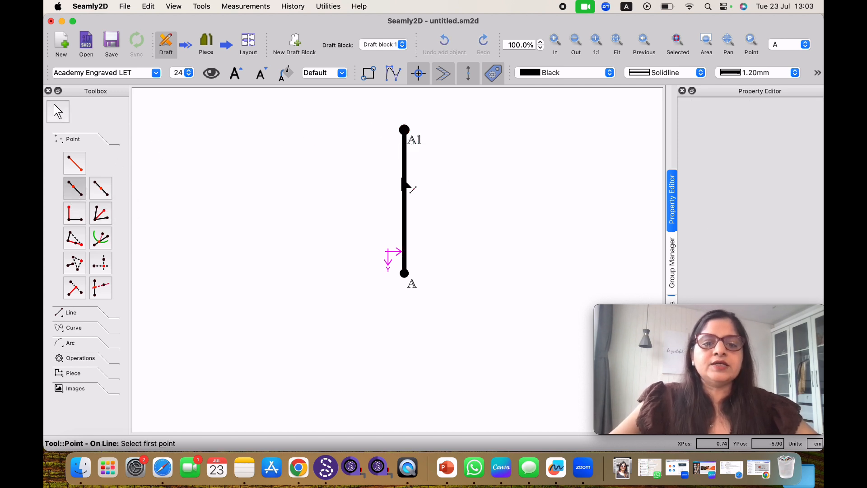
click(404, 269)
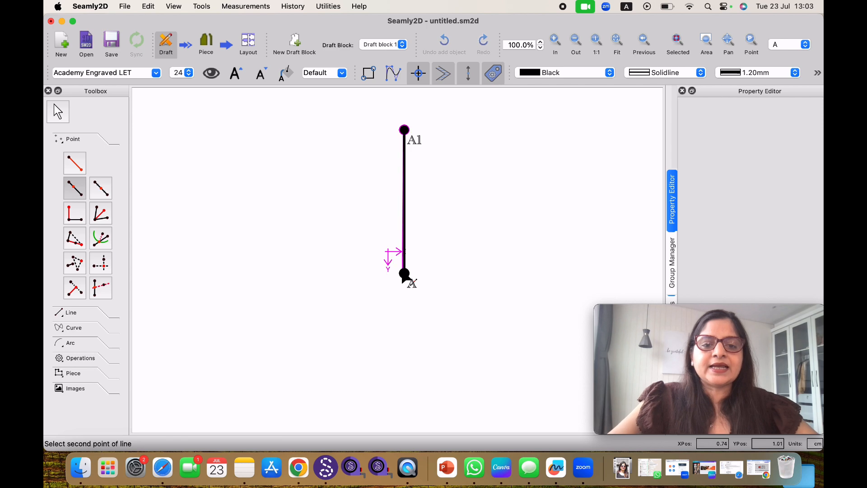
click(402, 270)
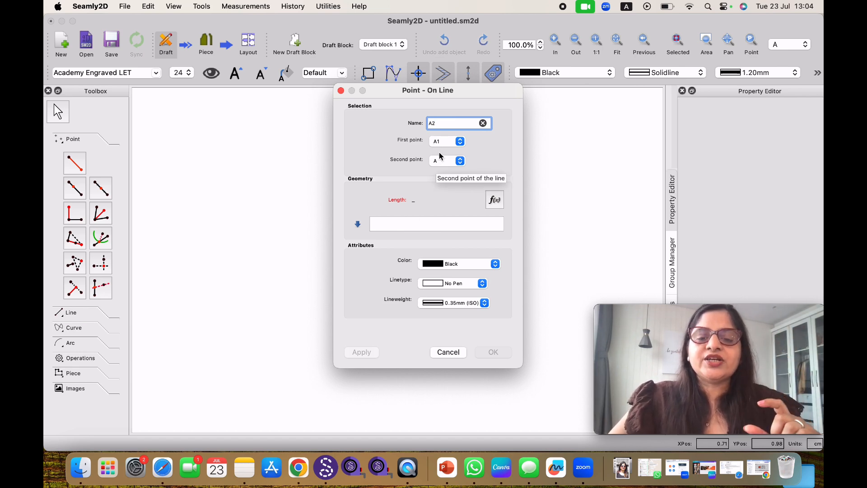
click(391, 225)
text(4)
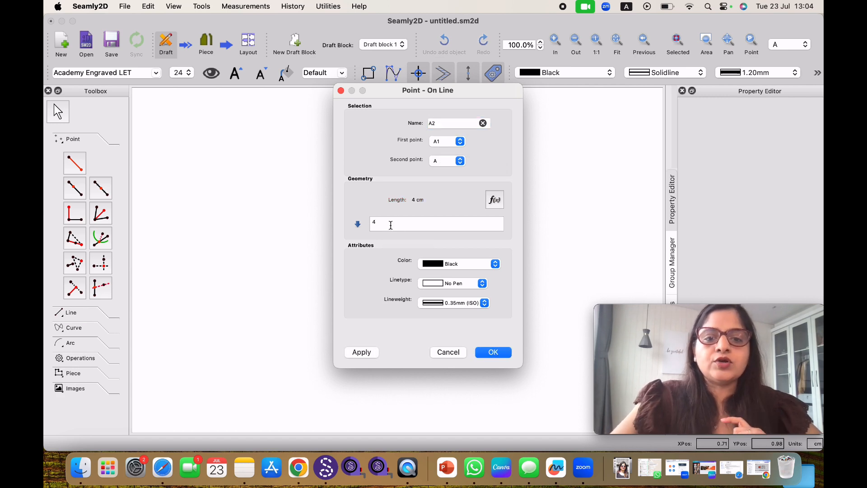
click(487, 354)
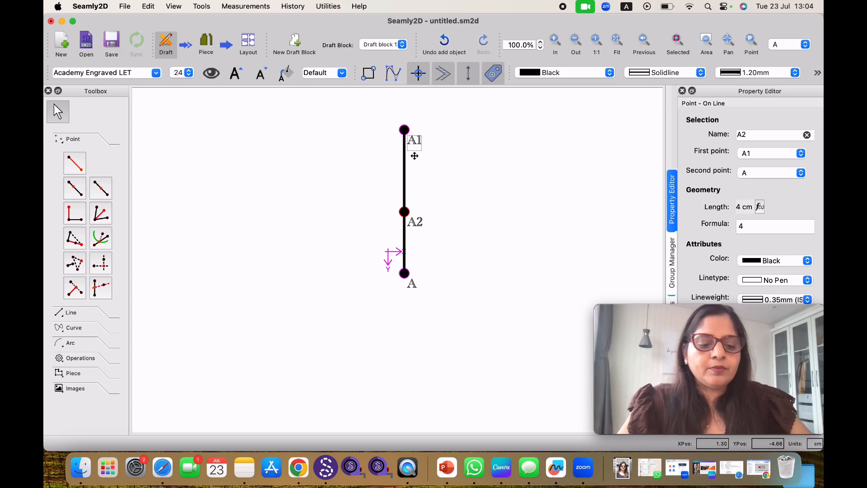
key(super+z)
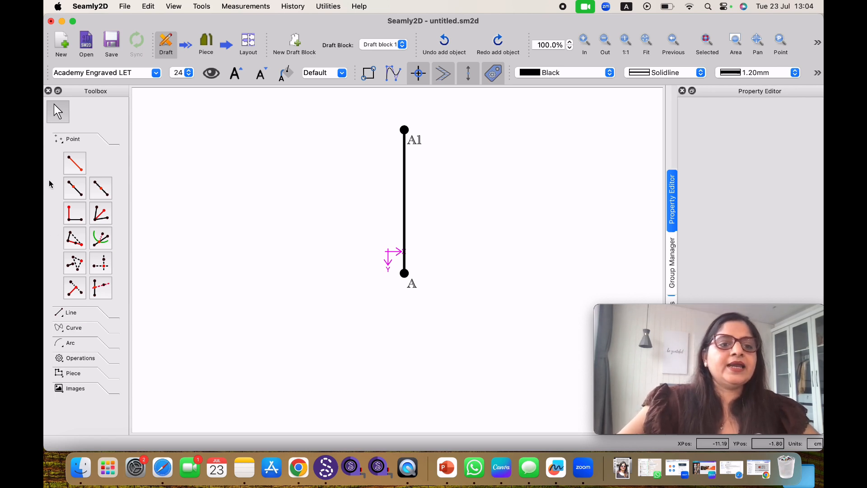
- Try placing a Point On Line 4 cm from A towards A1, and undo it
click(74, 188)
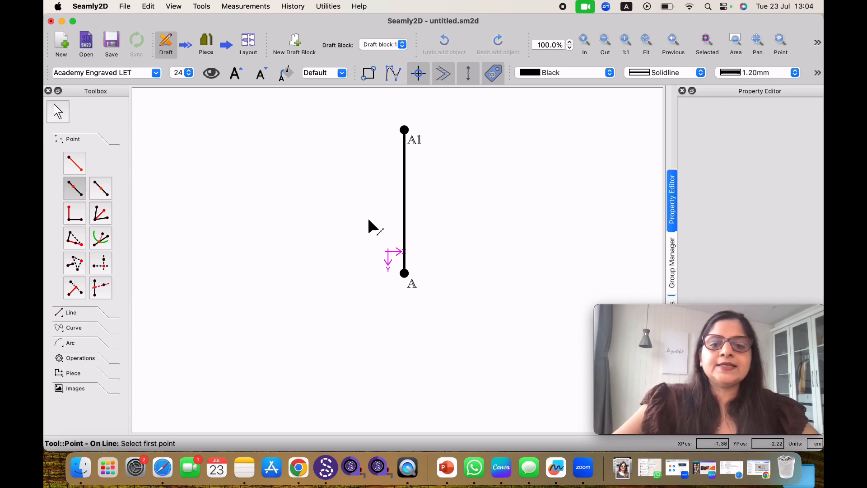
click(404, 274)
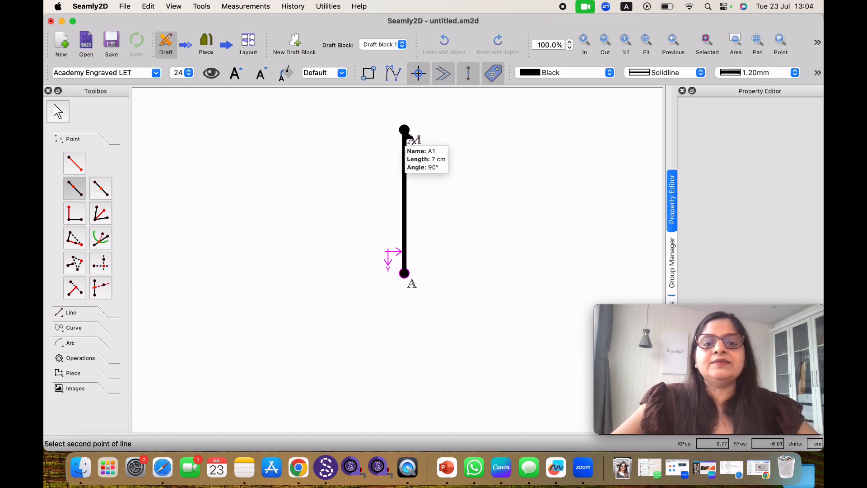
click(405, 131)
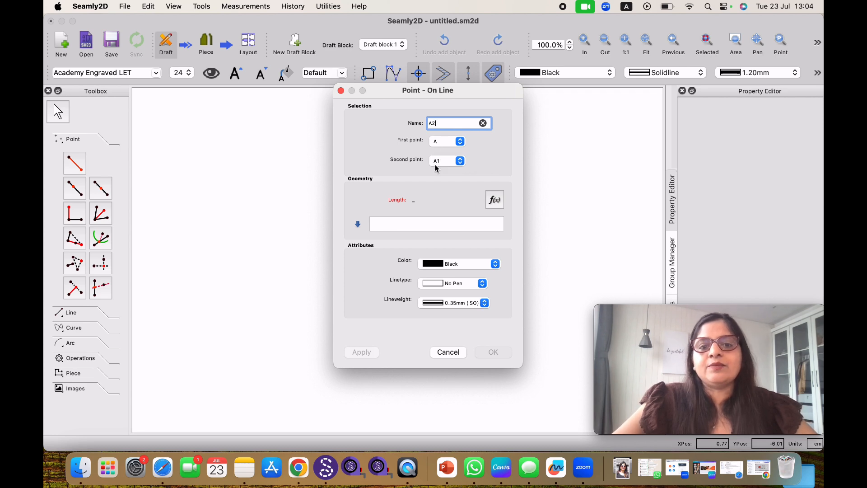
click(387, 224)
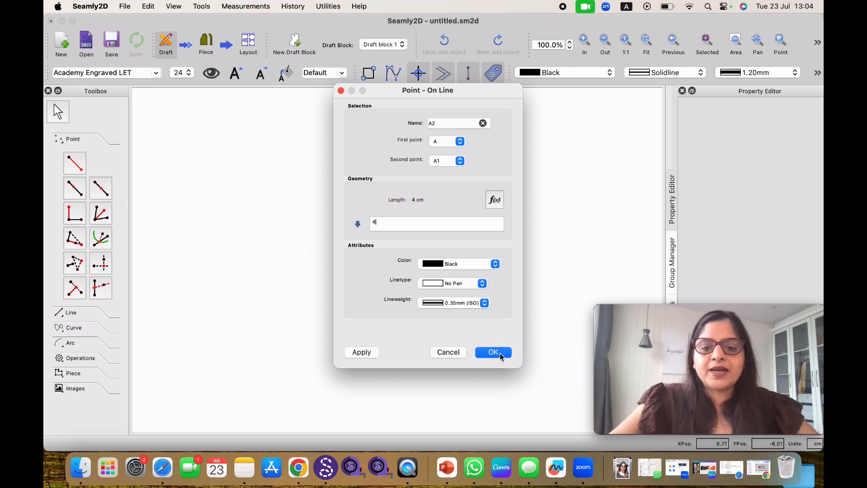
click(493, 352)
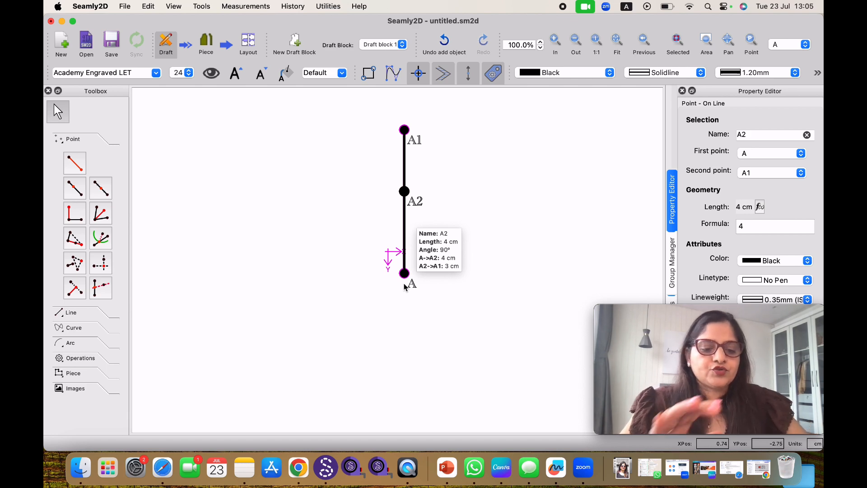
key(super+z)
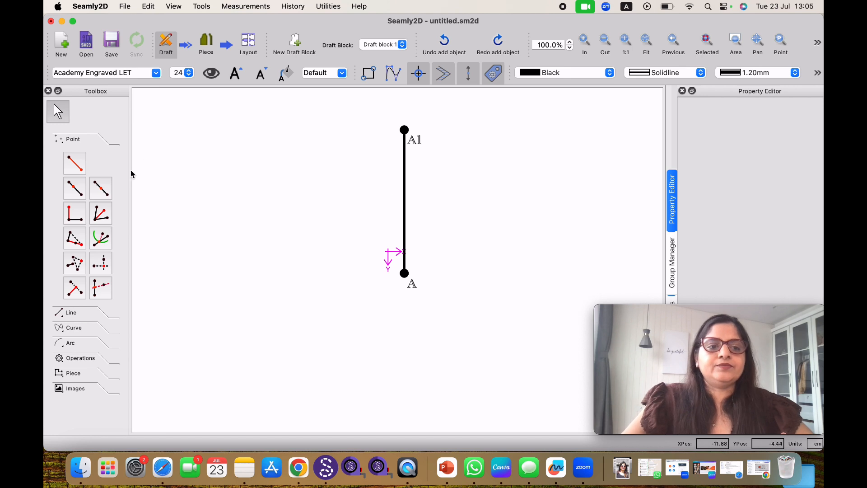
- Try adding a midpoint on the line with A1 as first point and A as second, and undo it
click(100, 187)
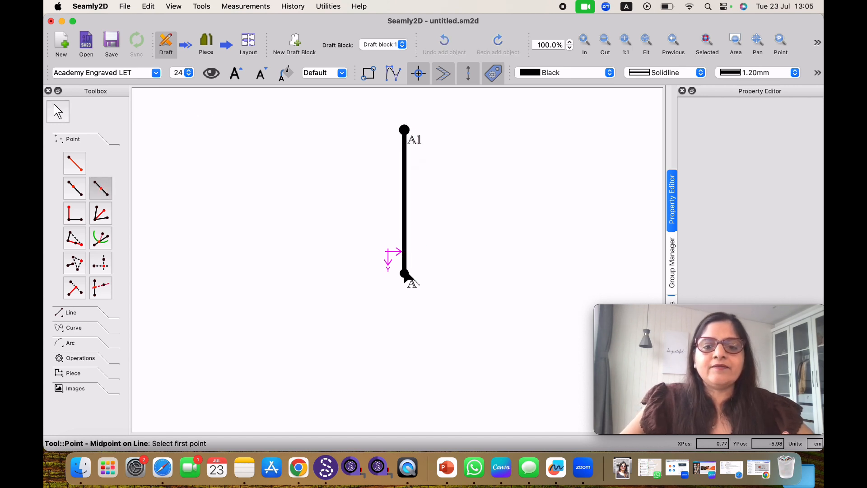
click(404, 274)
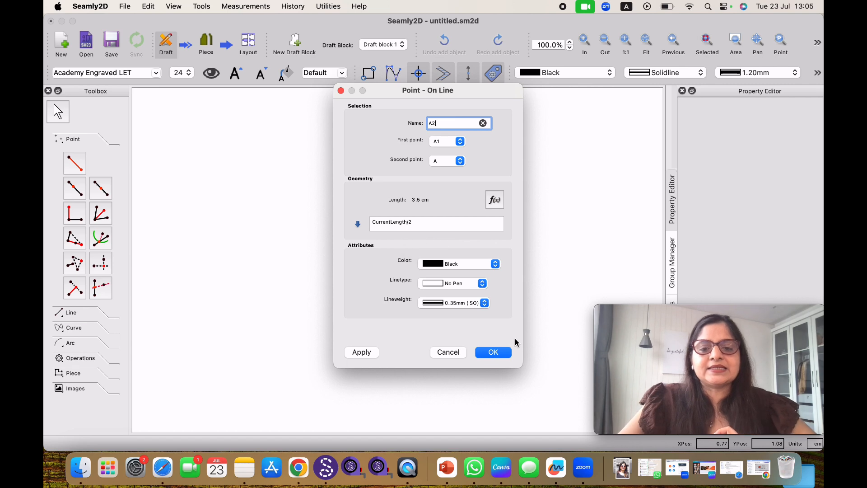
click(495, 353)
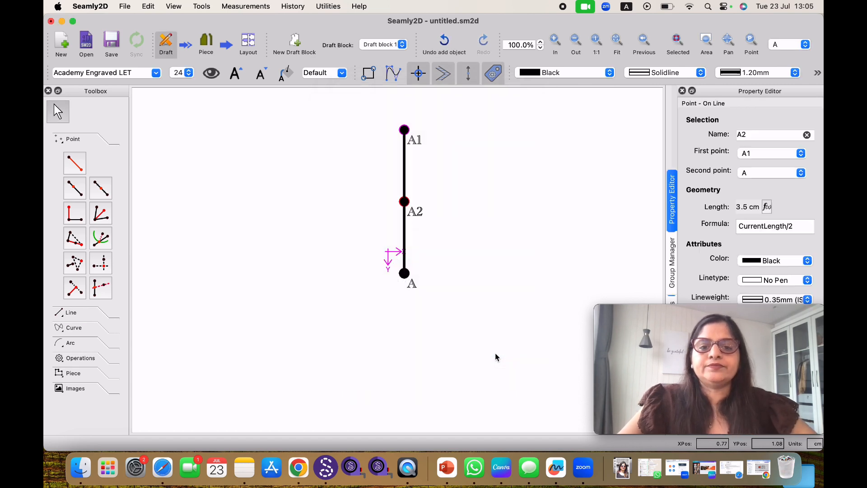
mouse_move(405, 204)
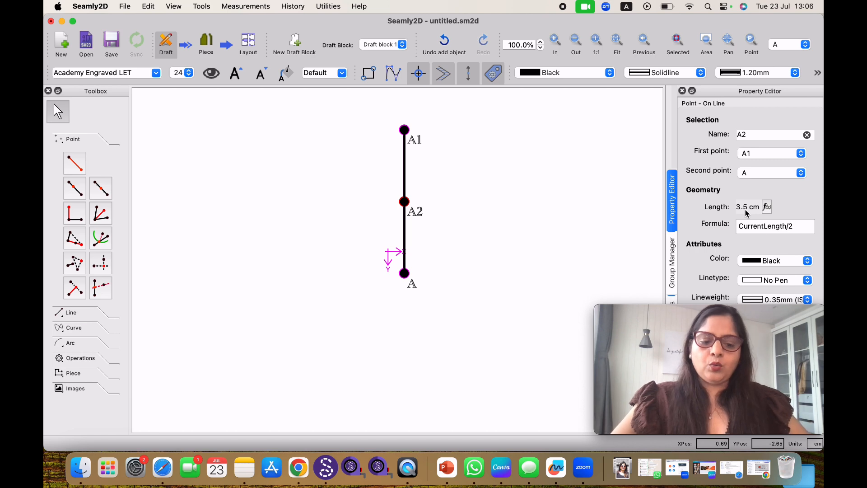
key(super+z)
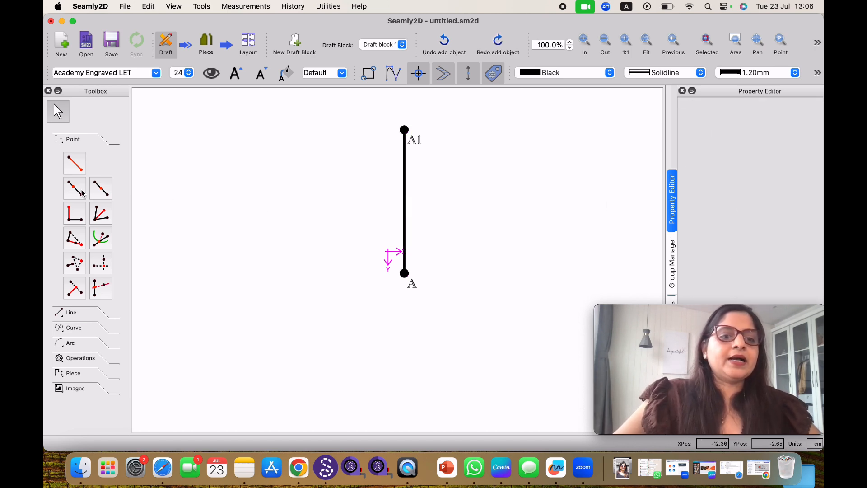
- Try adding a Midpoint on Line point from A to A1 with the length formula CurrentLength/4, and undo it
click(100, 193)
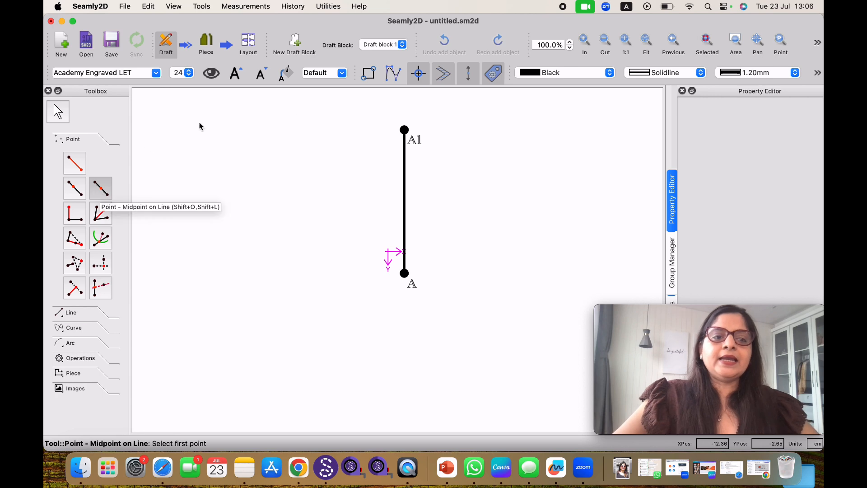
click(404, 274)
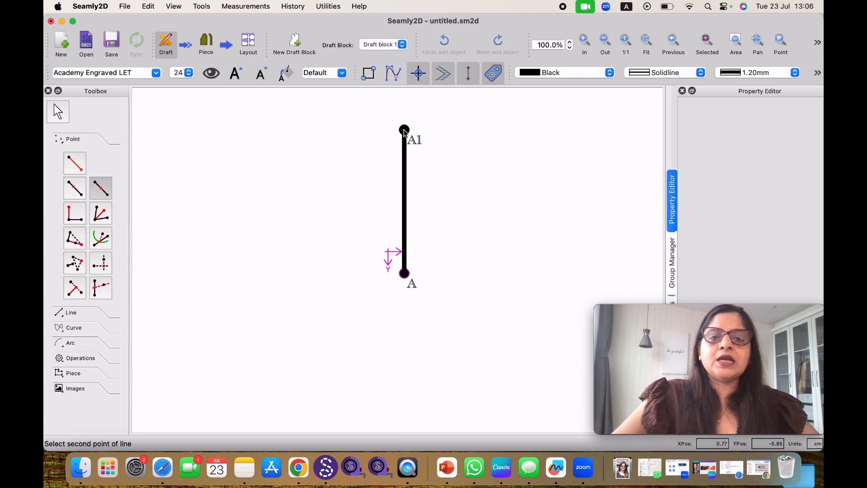
click(404, 131)
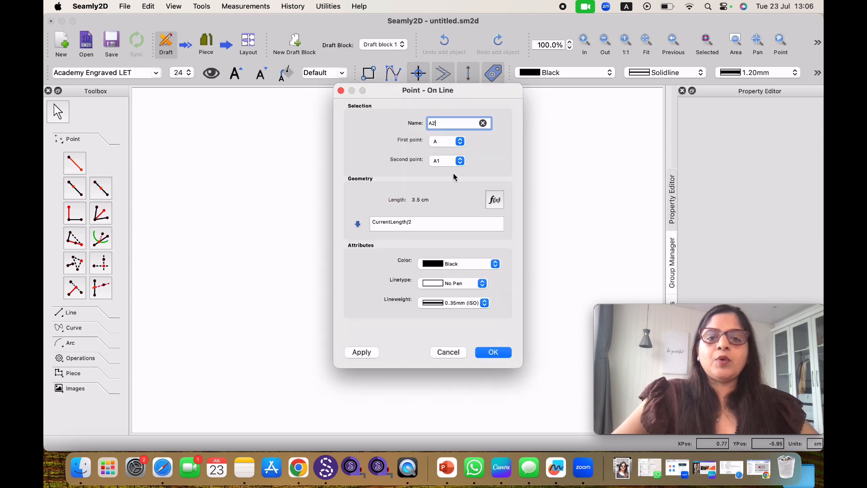
click(409, 221)
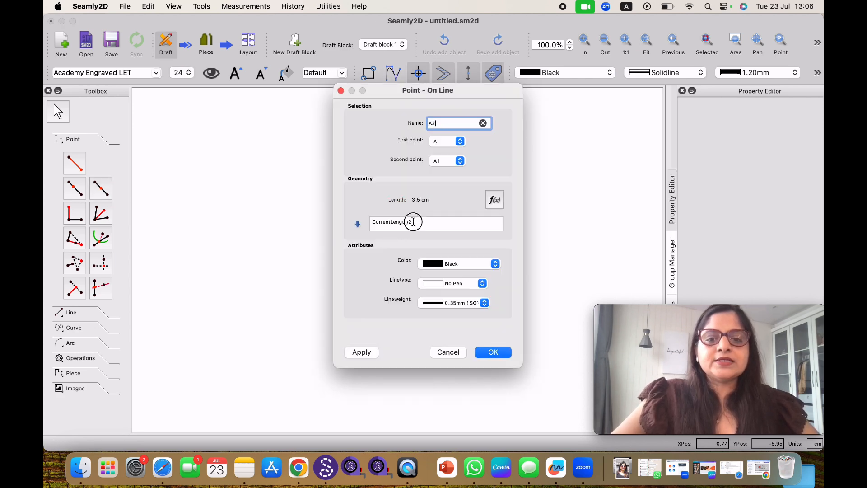
drag(410, 222, 407, 221)
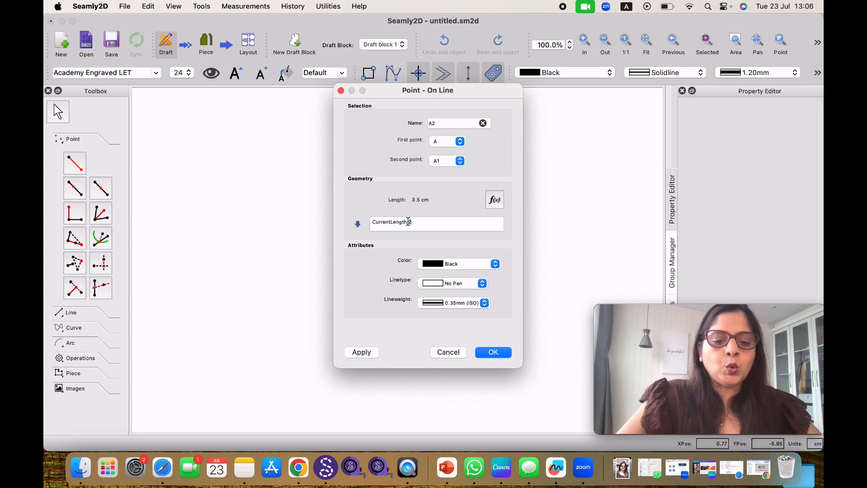
text(4)
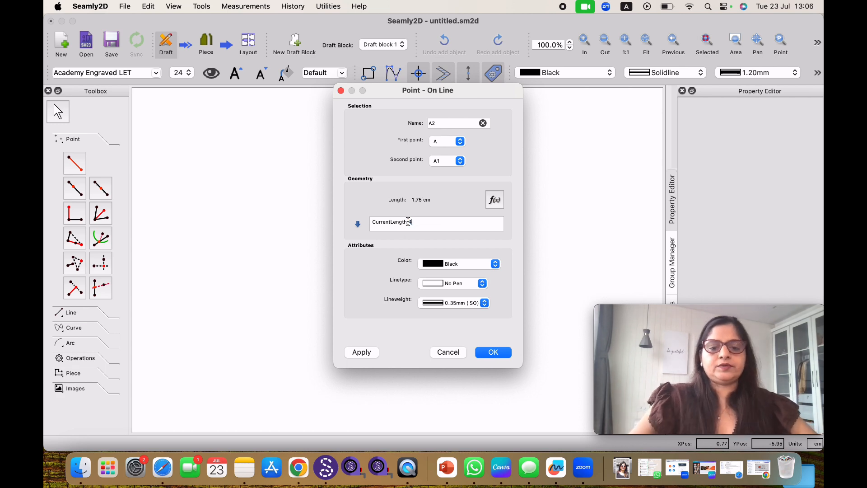
click(486, 355)
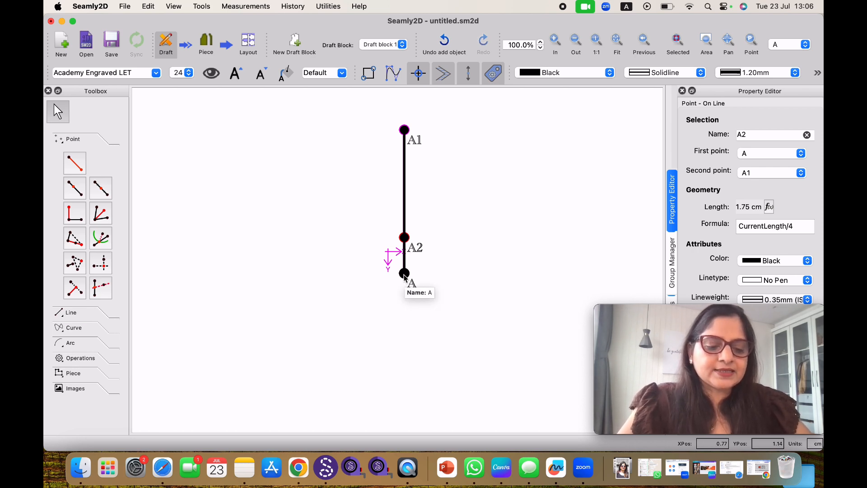
key(super+z)
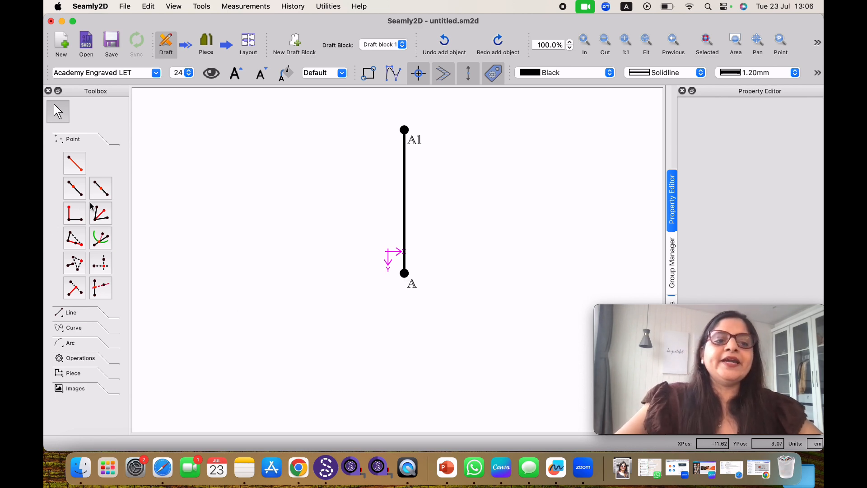
- Try placing a 4 cm Point On Perpendicular at A1, with A1 as first point and A as second, and undo it
click(72, 219)
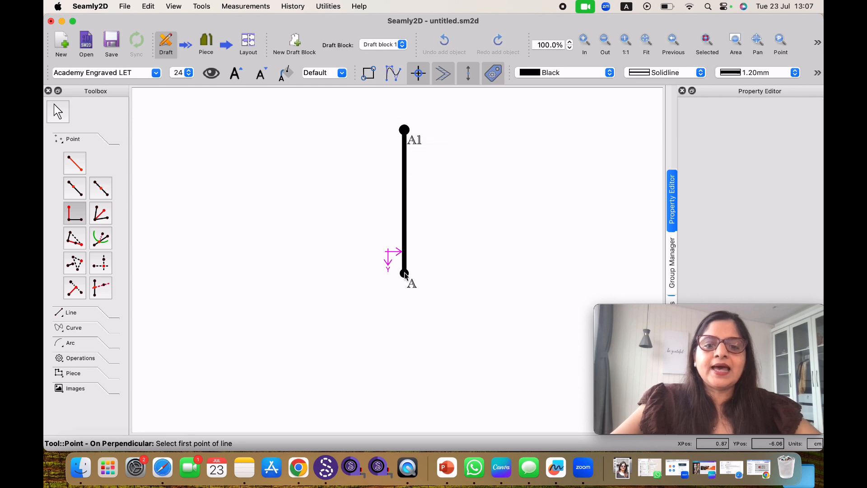
click(404, 272)
click(404, 129)
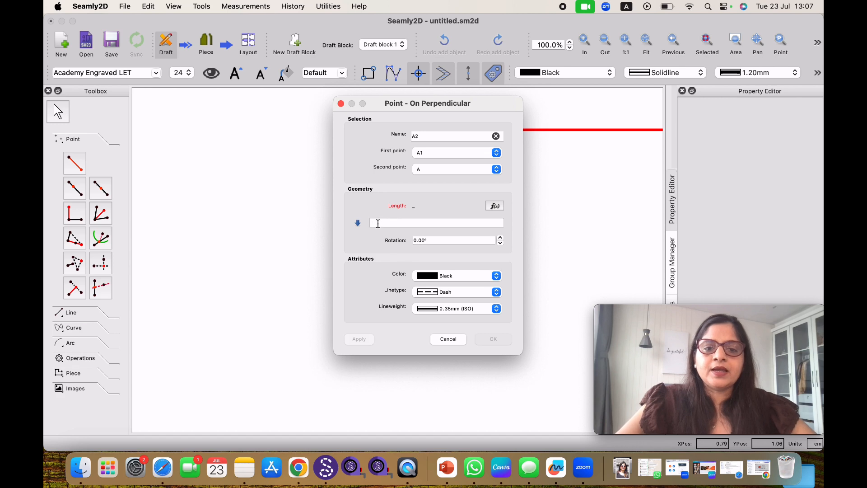
text(4)
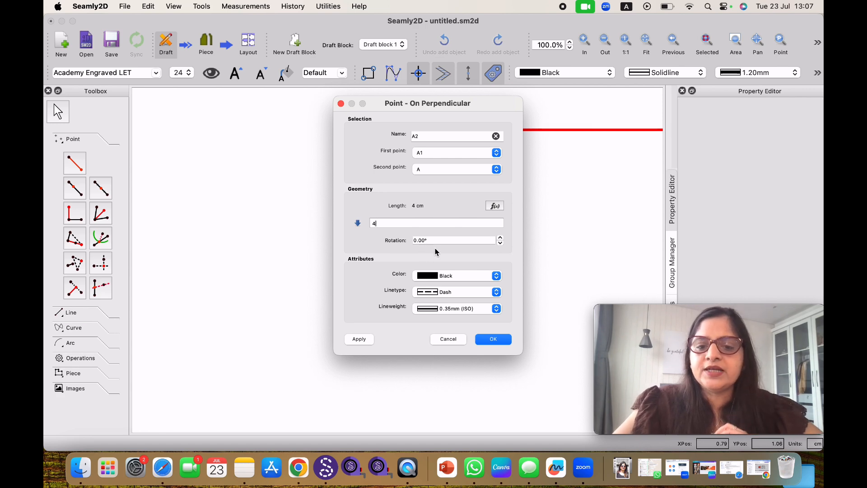
click(497, 339)
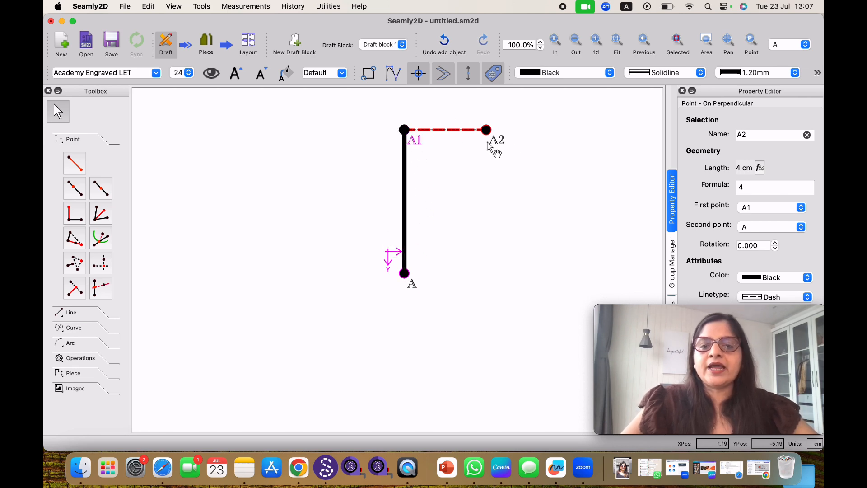
mouse_move(504, 142)
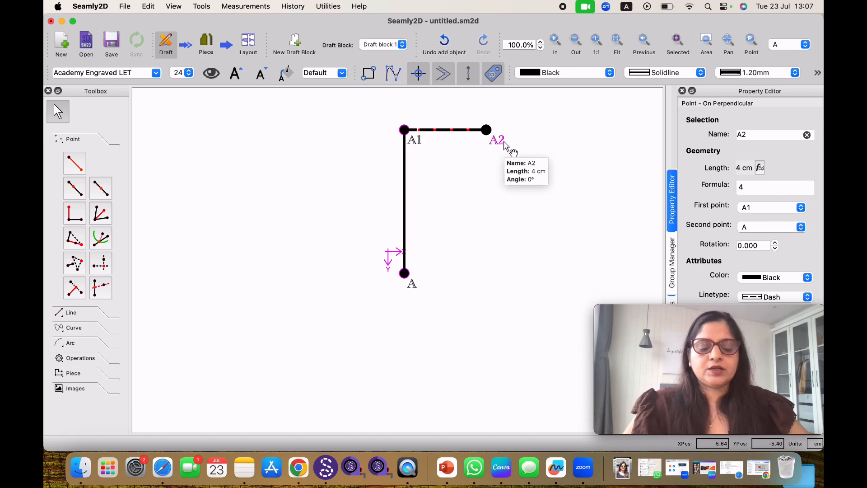
key(ctrl+z)
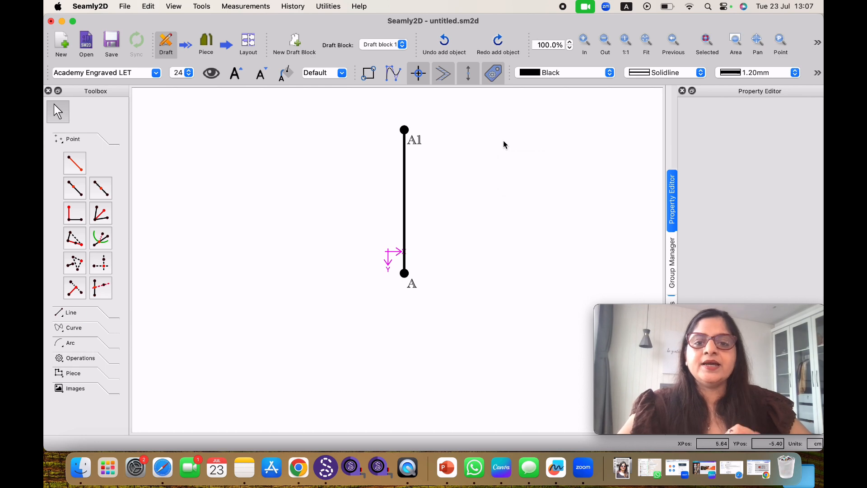
- Create a Point On Perpendicular with A as first point and A1 as second, 4 cm long with a 180° rotation
click(75, 220)
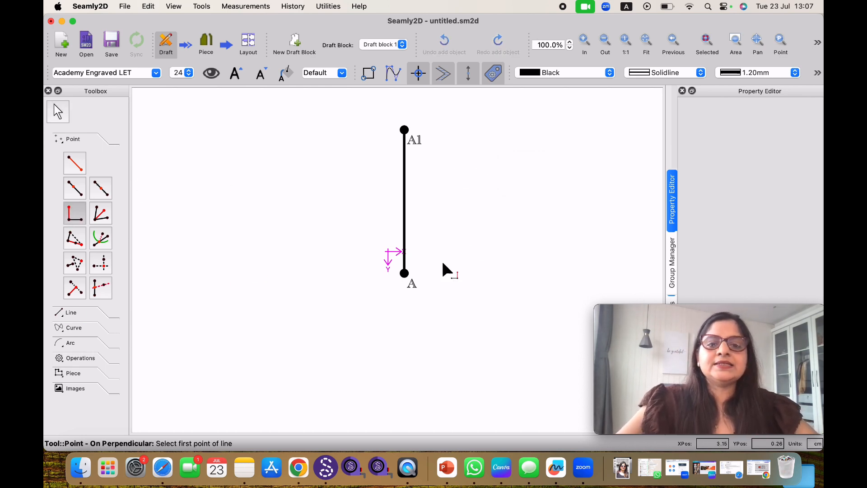
click(406, 273)
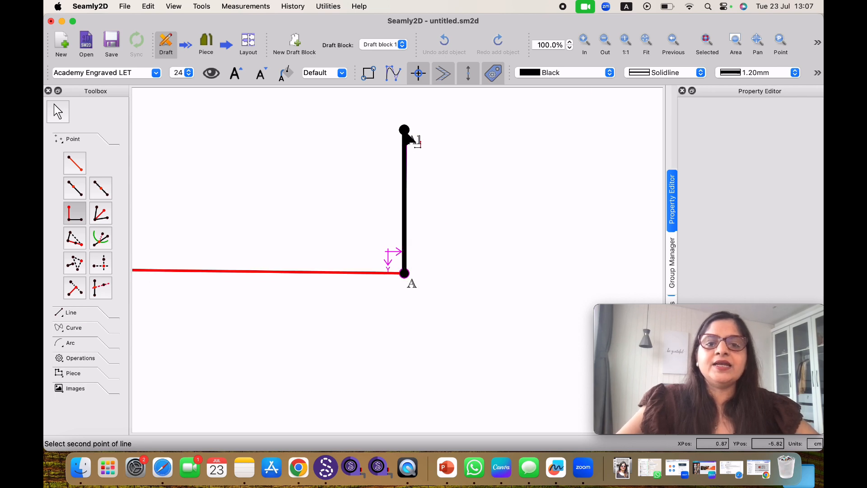
click(408, 136)
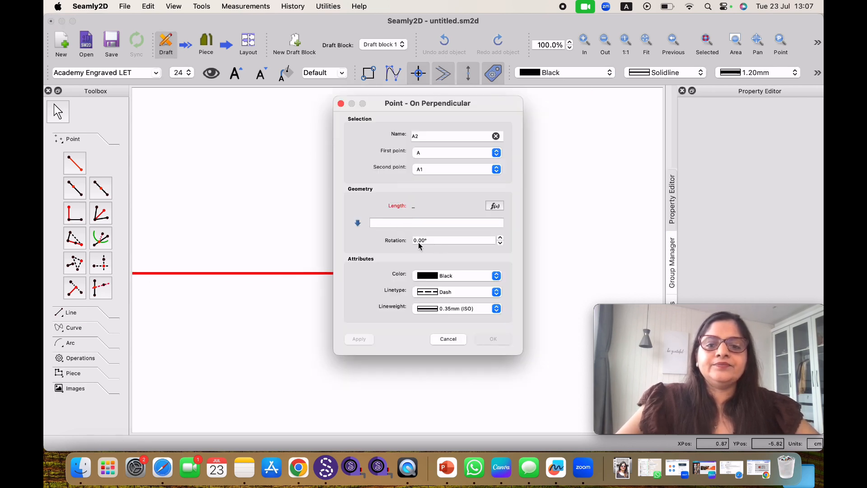
click(384, 221)
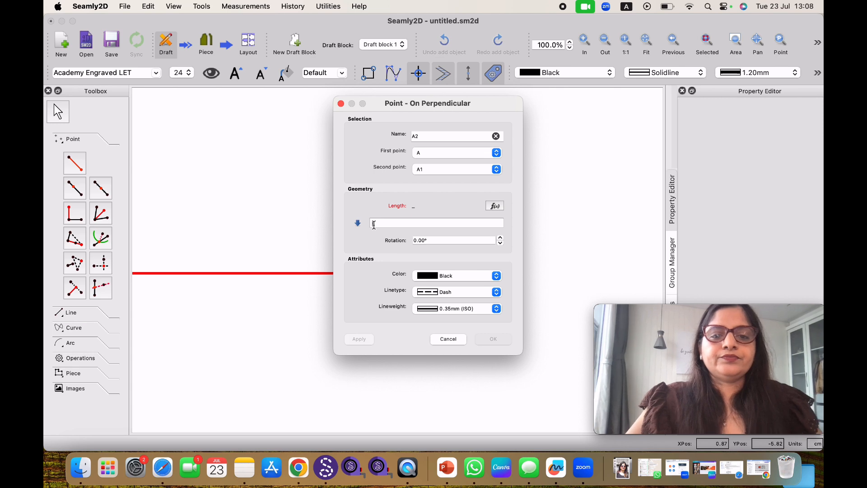
text(4)
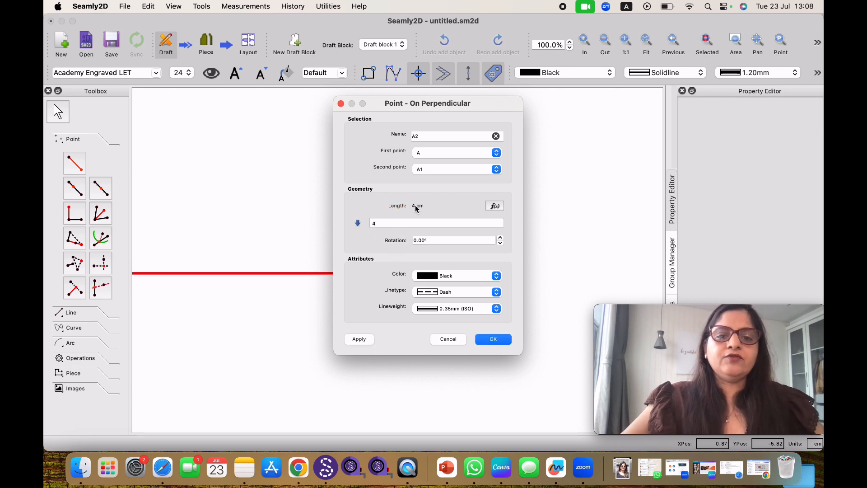
key(Tab)
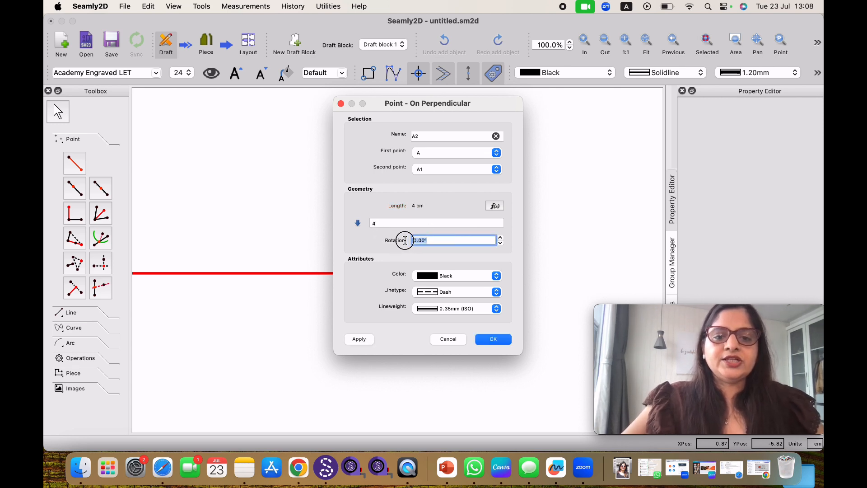
text(180)
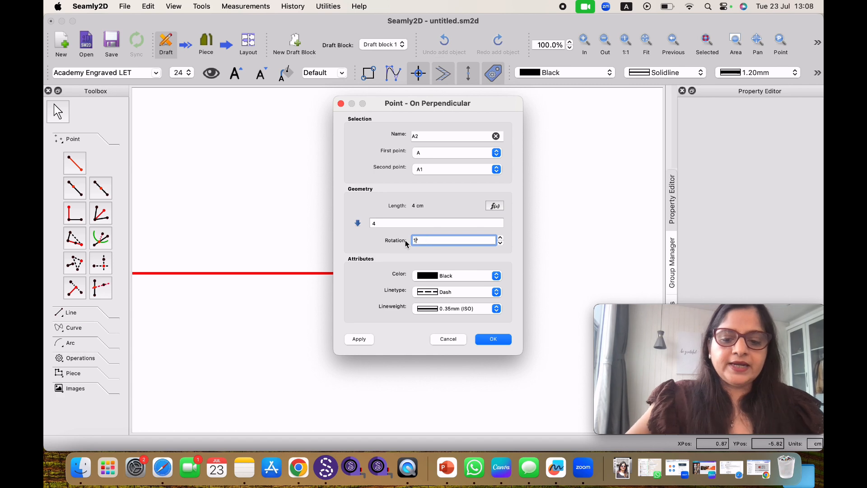
click(485, 342)
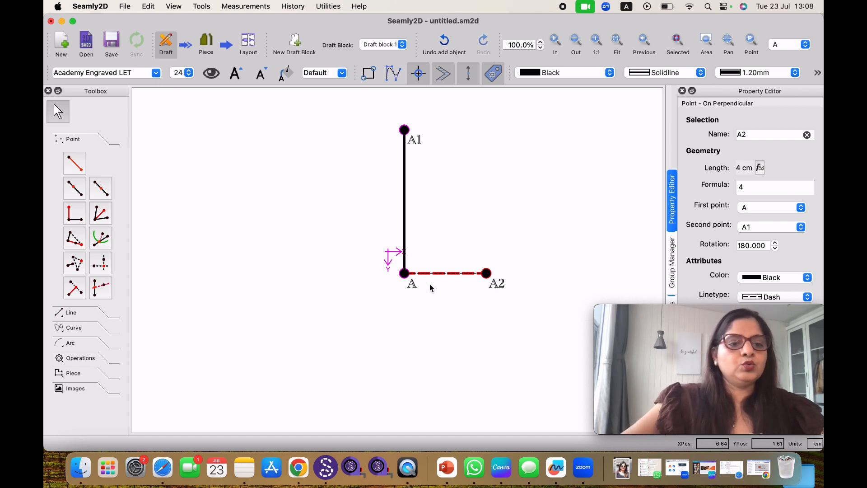
- Create a Point On Bisector of the angle A1–A–A2 with a length of 5 cm
click(103, 221)
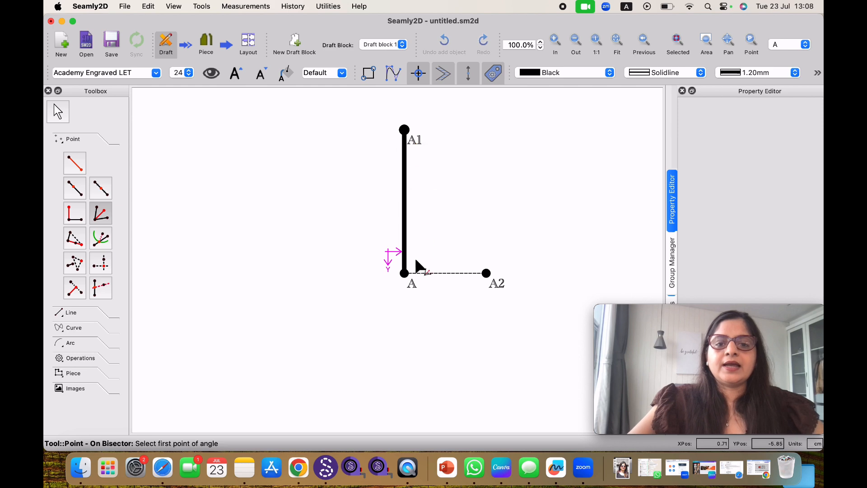
click(406, 275)
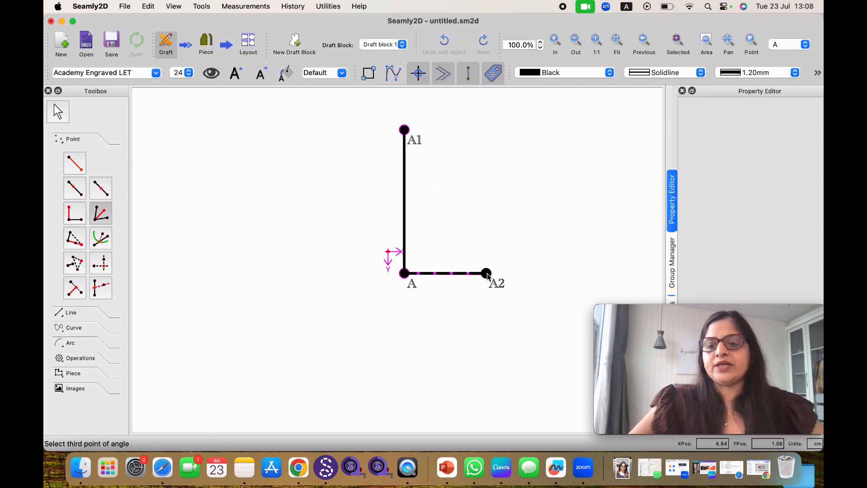
click(487, 273)
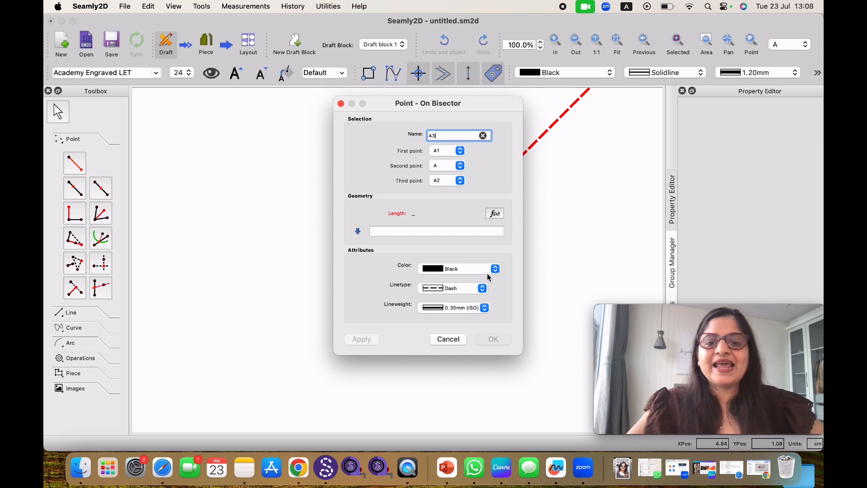
click(394, 229)
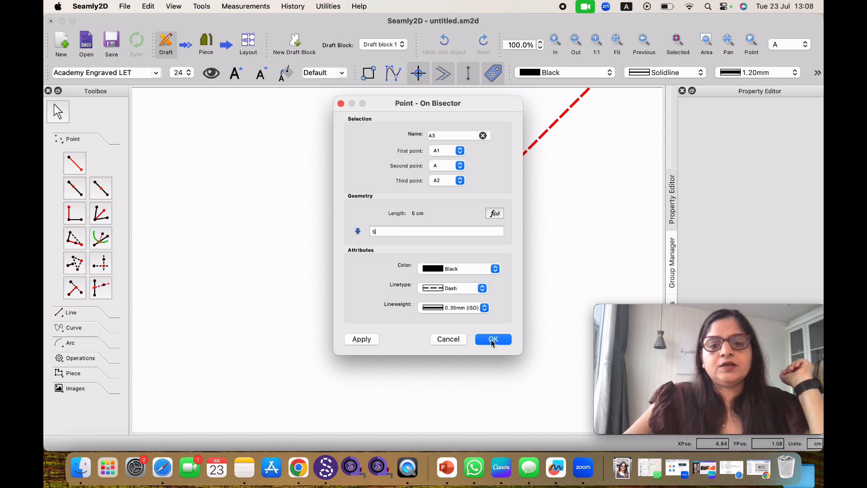
click(492, 339)
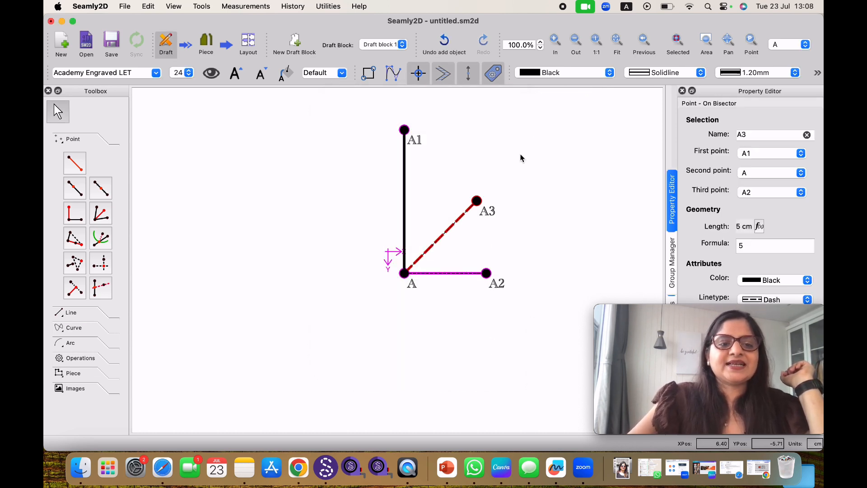